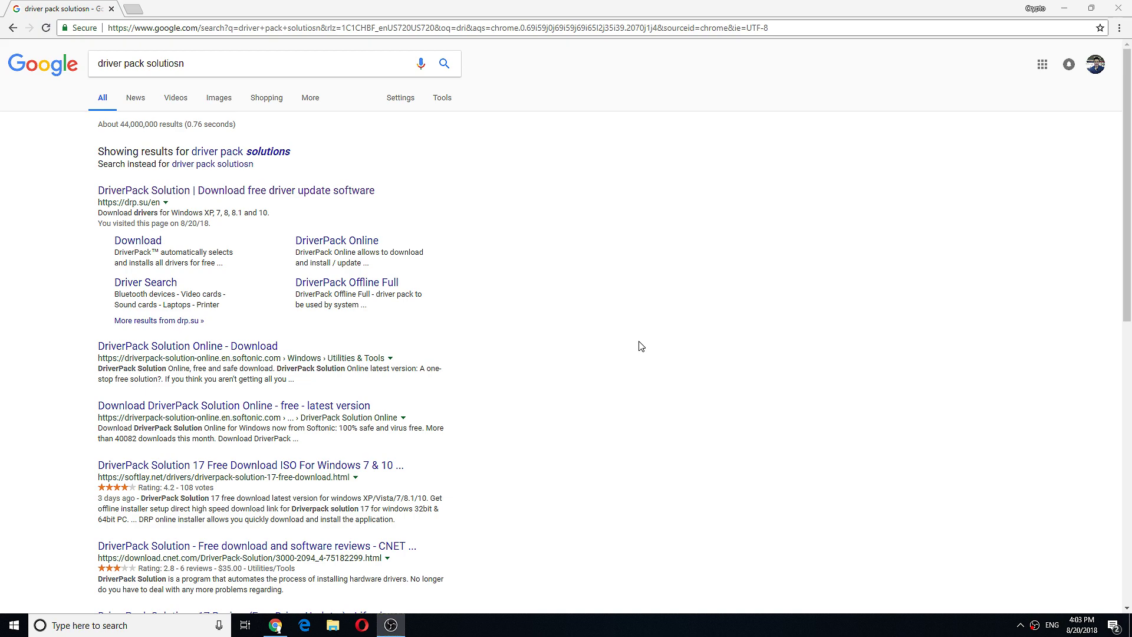
Open the official DriverPack Solution site from the Google results for driver pack solutions.
click(293, 193)
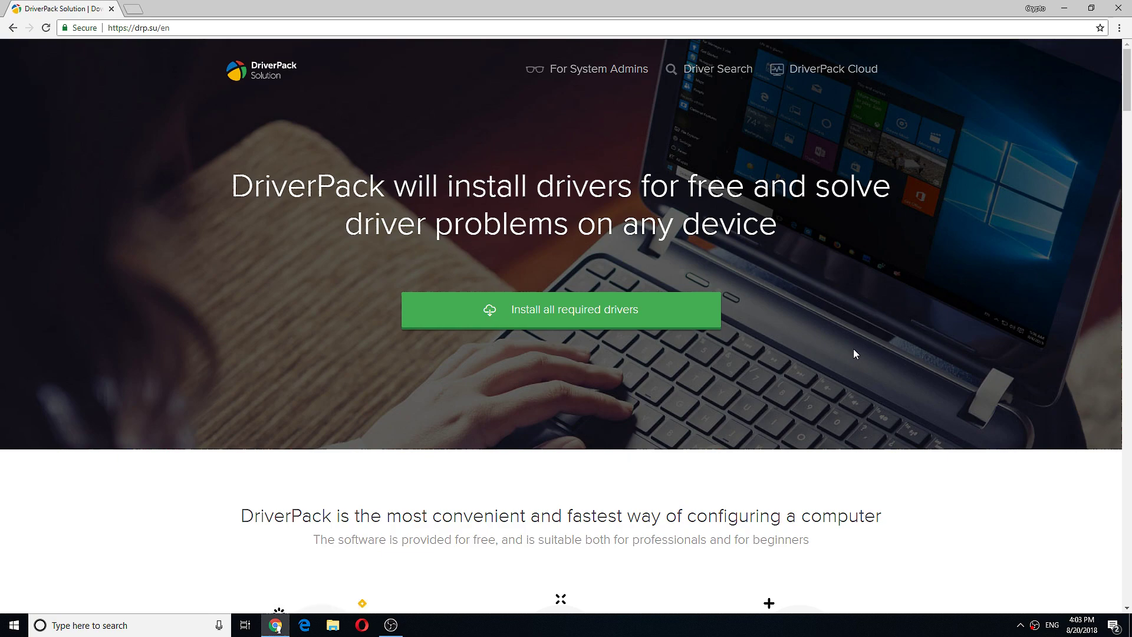
Scroll the drp.su homepage past the feature sections to the user counter and download offer.
scroll(854, 352, down, 3)
scroll(852, 354, down, 4)
scroll(856, 359, up, 1)
scroll(852, 381, up, 5)
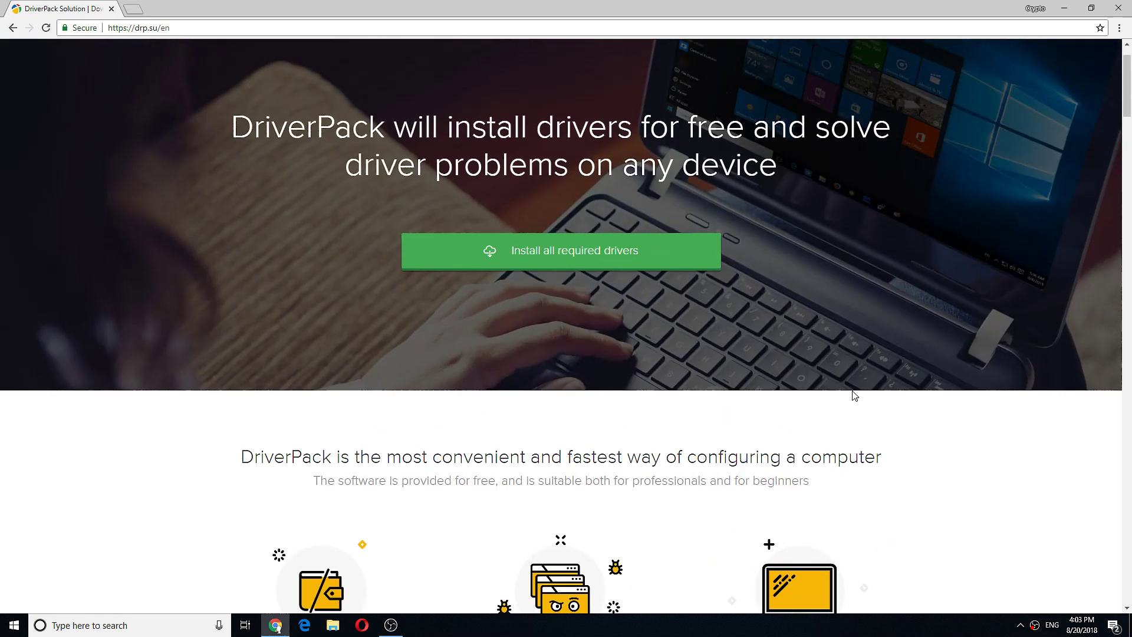
scroll(864, 375, down, 3)
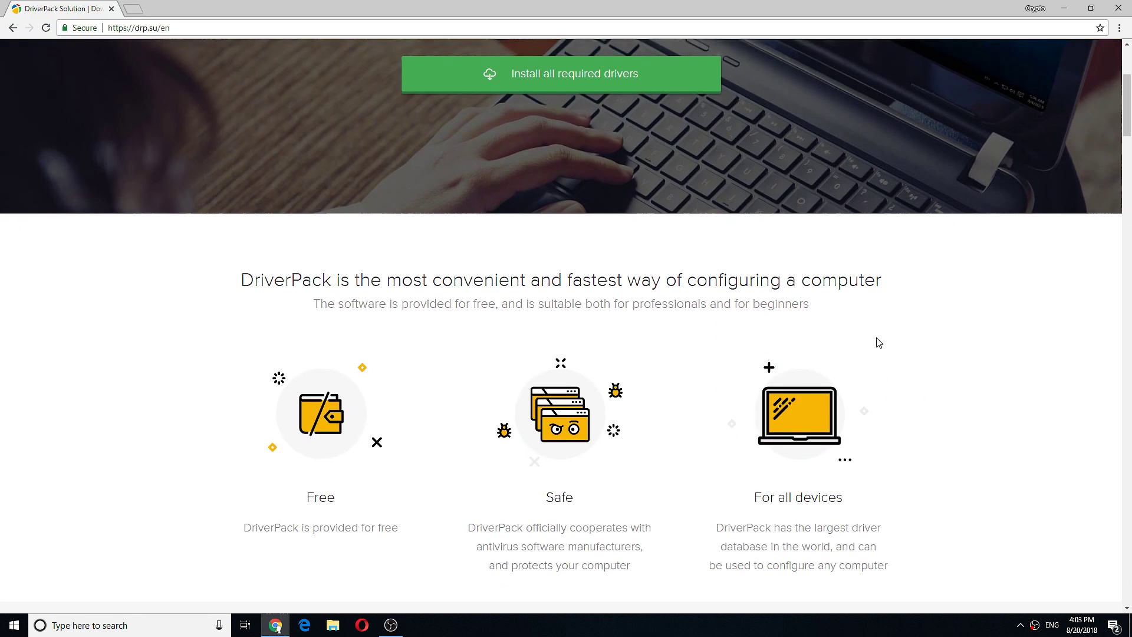
scroll(893, 394, down, 2)
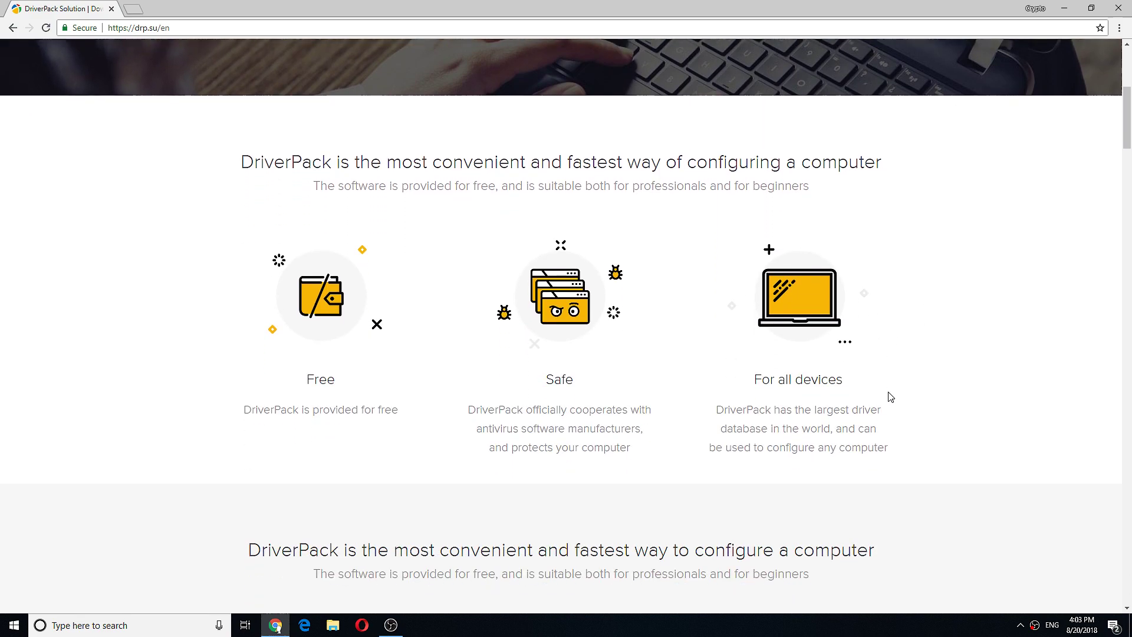
scroll(881, 414, down, 3)
scroll(881, 415, down, 3)
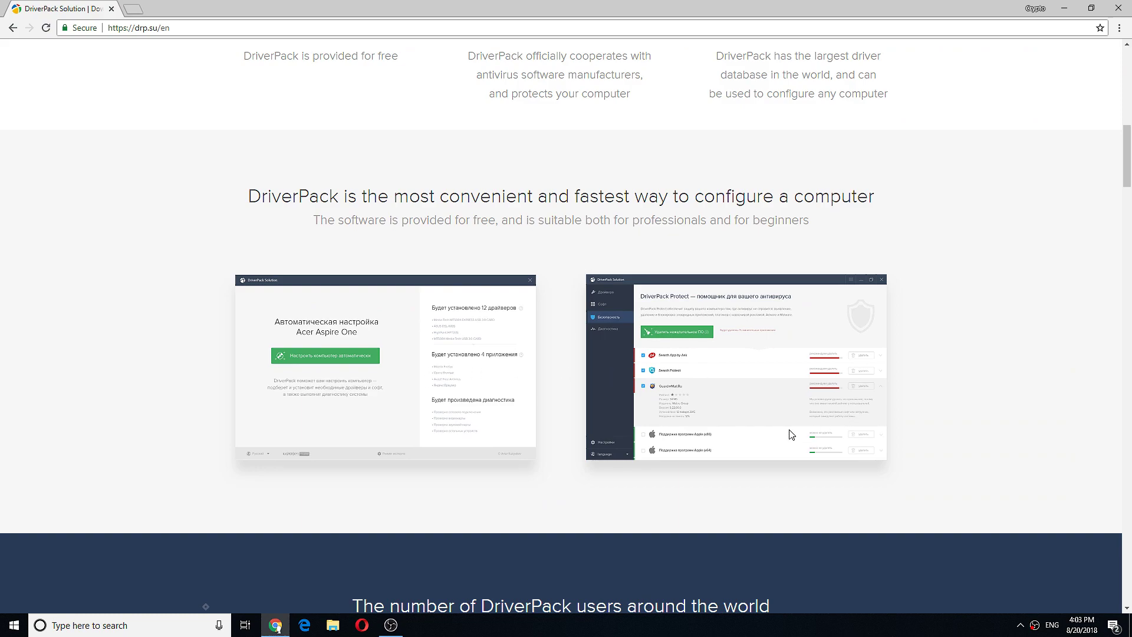
scroll(796, 416, down, 4)
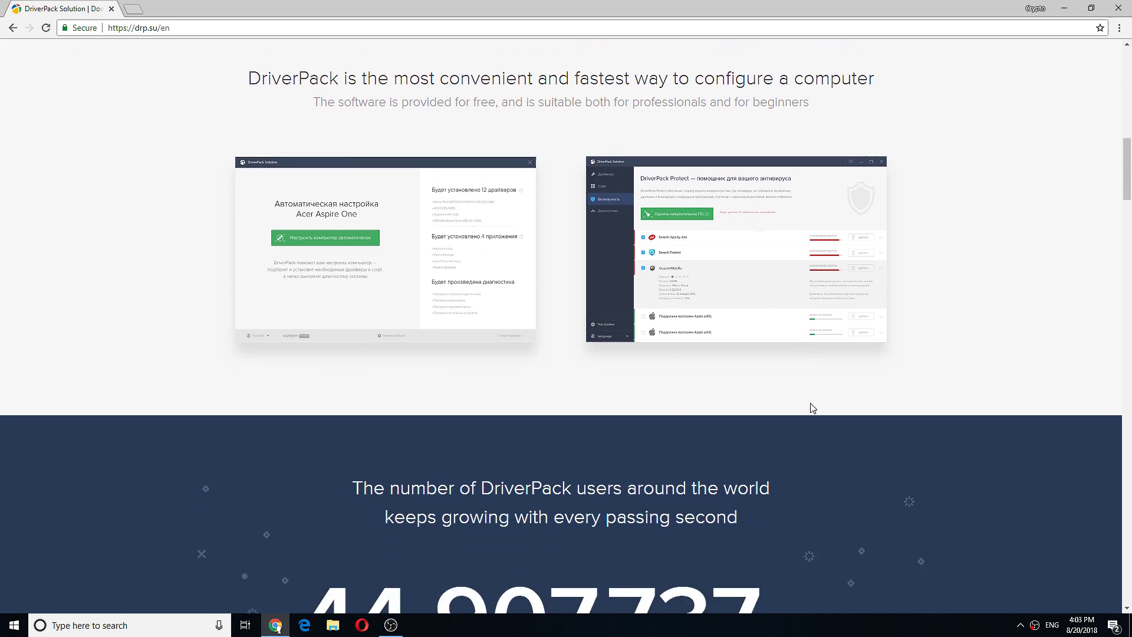
scroll(803, 413, down, 4)
scroll(802, 413, down, 3)
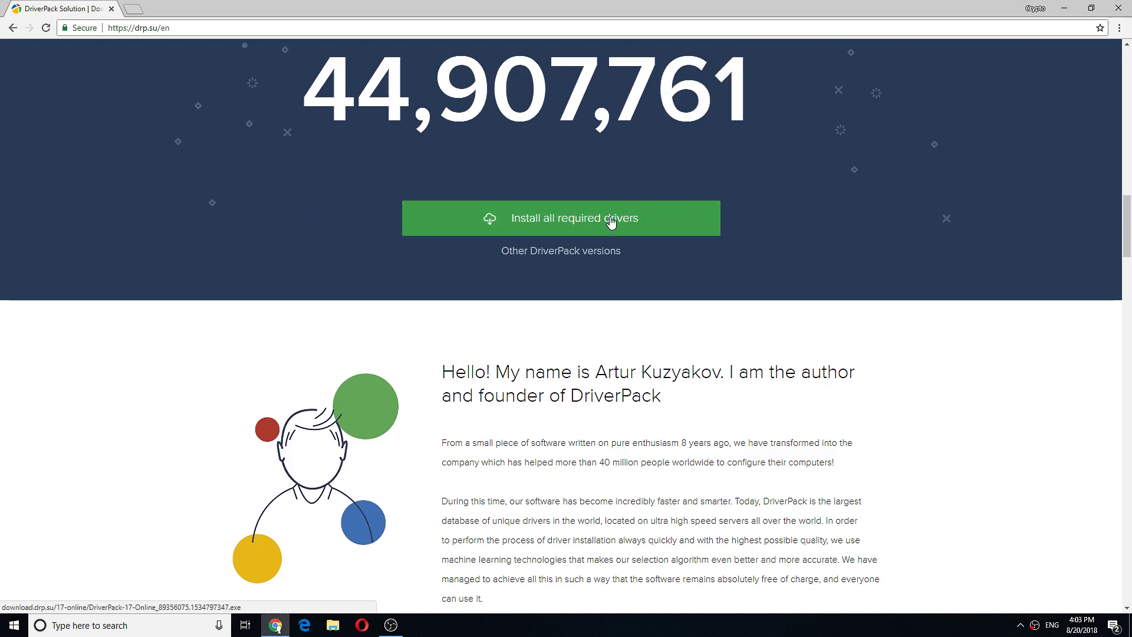
click(538, 220)
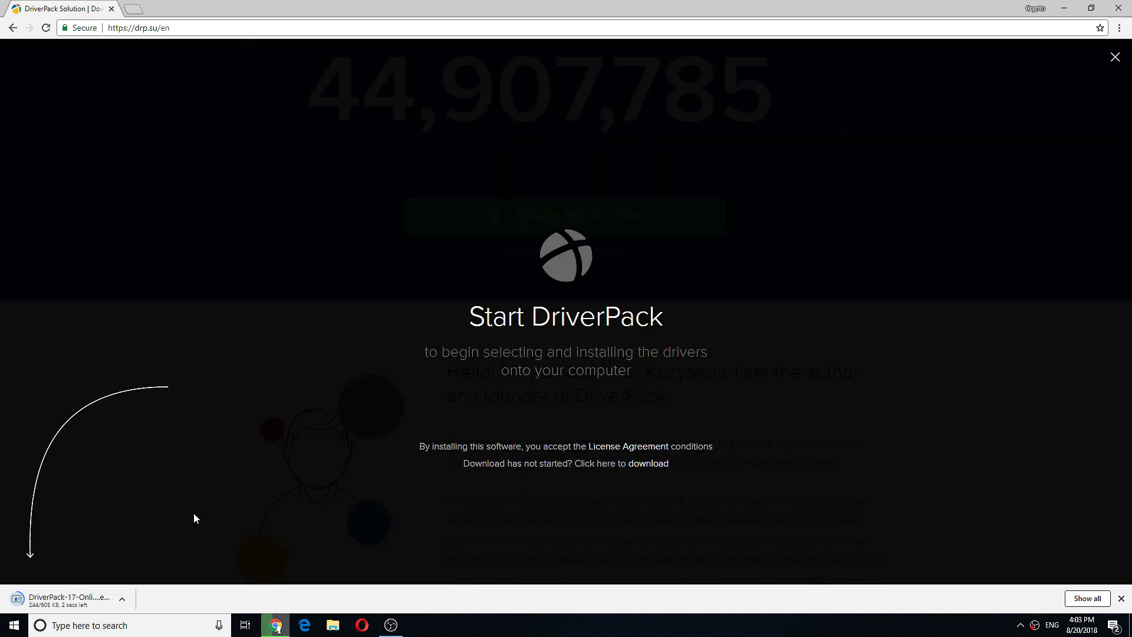
click(142, 624)
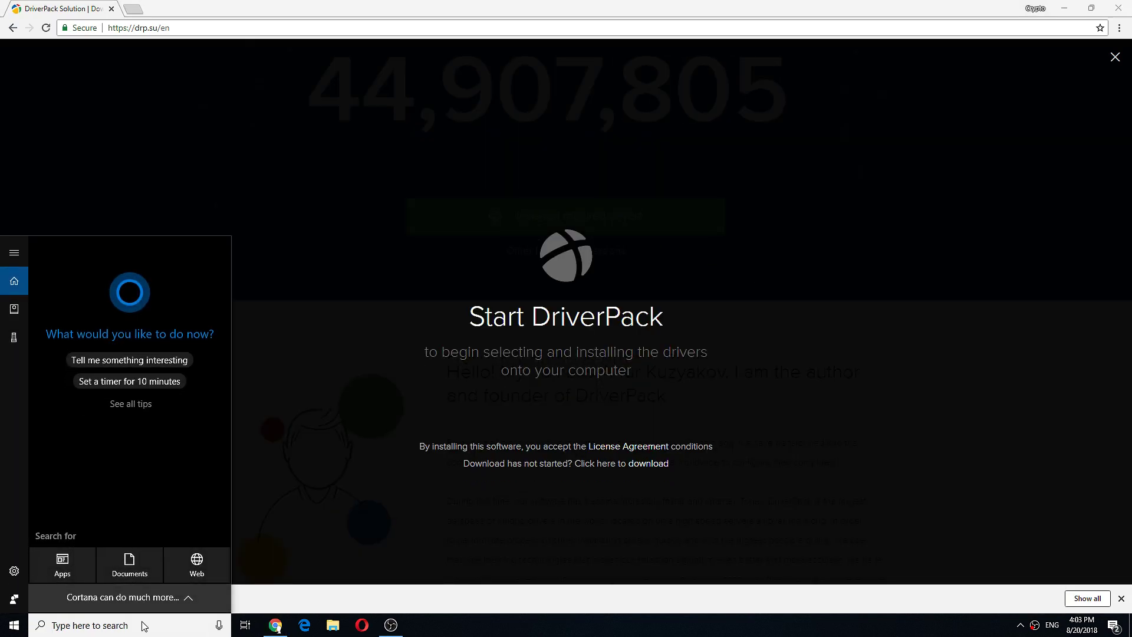
text(drivers)
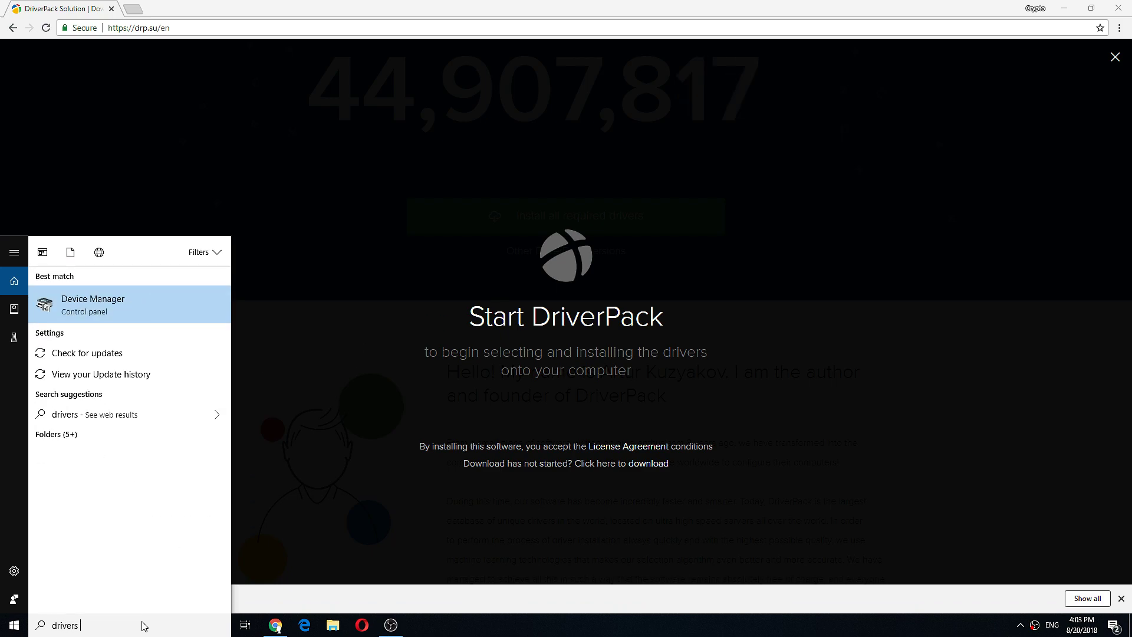
text( pack)
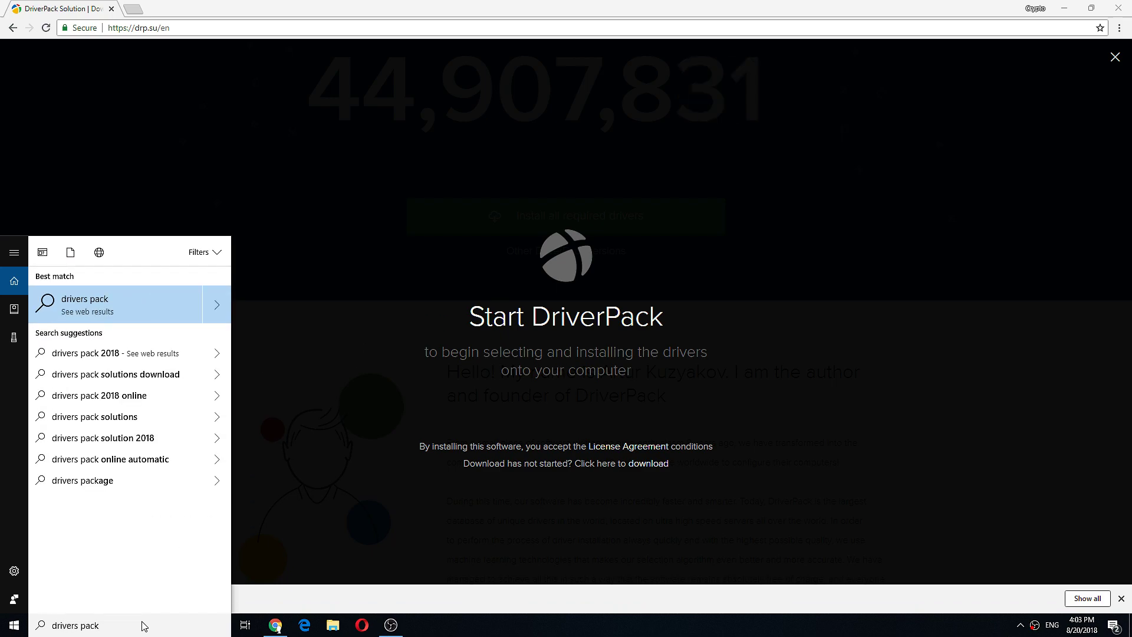
key(Return)
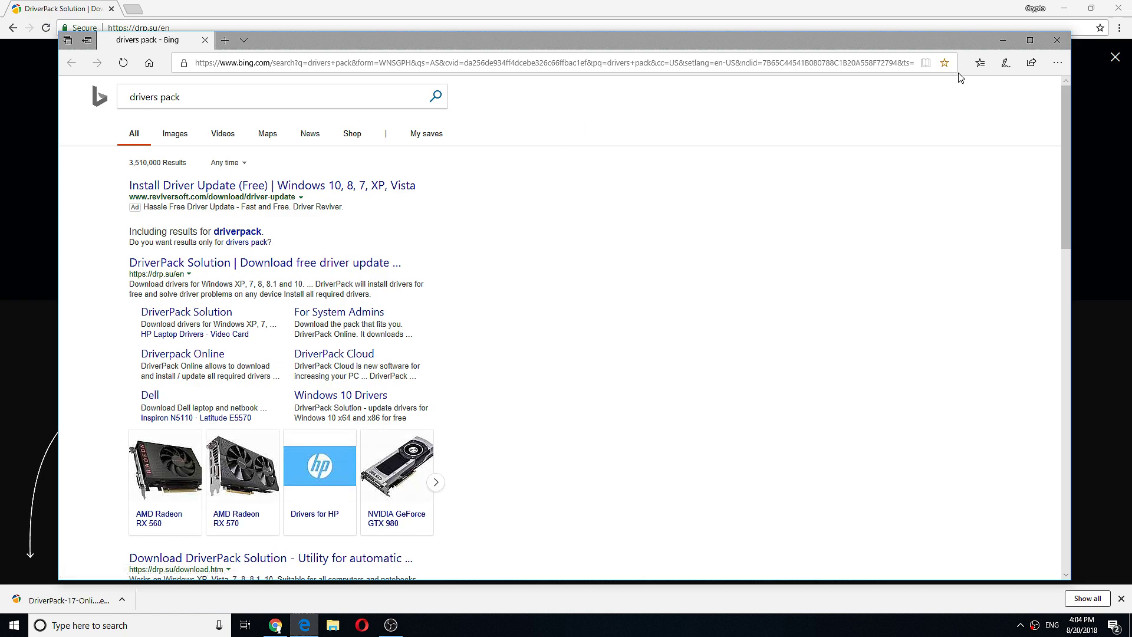
click(1057, 39)
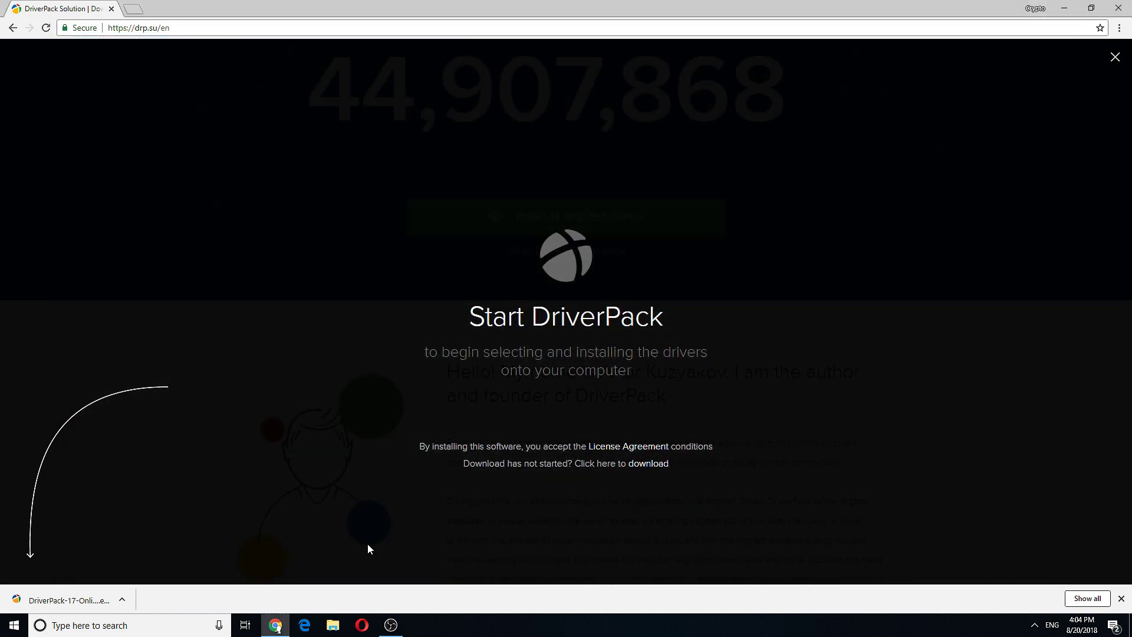
Run the downloaded DriverPack installer from Chrome's download bar.
click(122, 599)
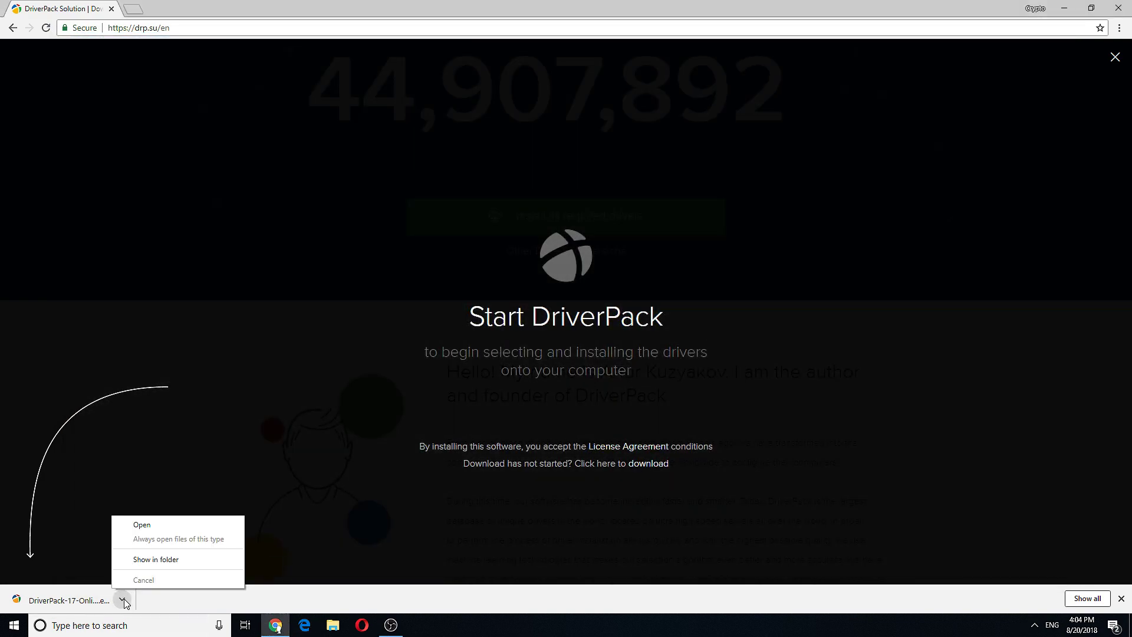
click(179, 523)
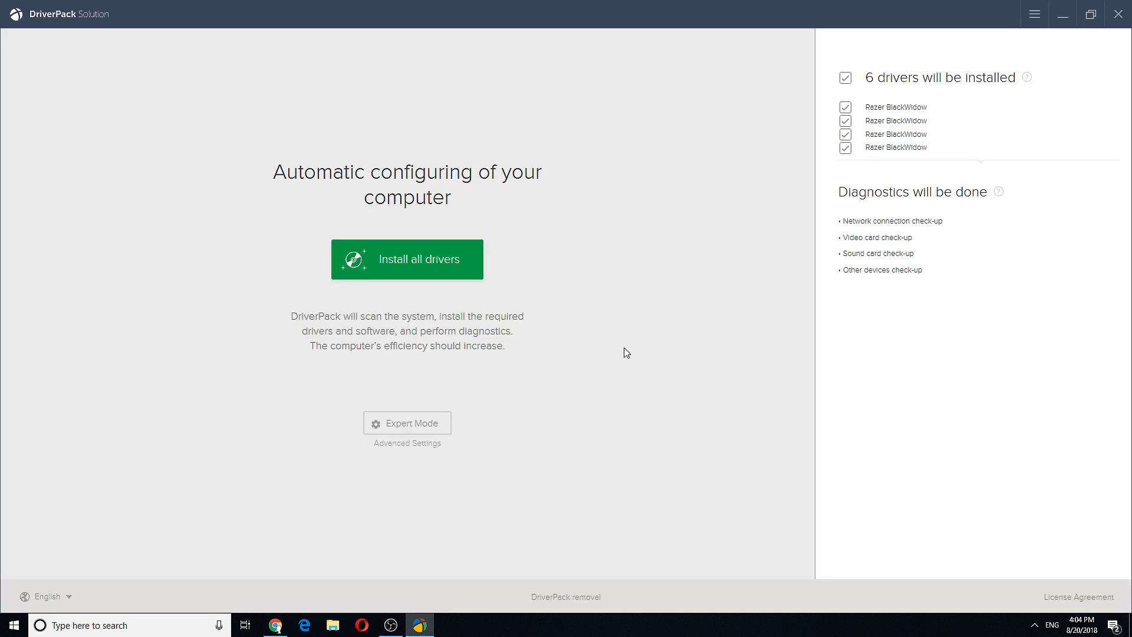
Switch DriverPack to expert mode and glance at the recommended software list.
click(417, 423)
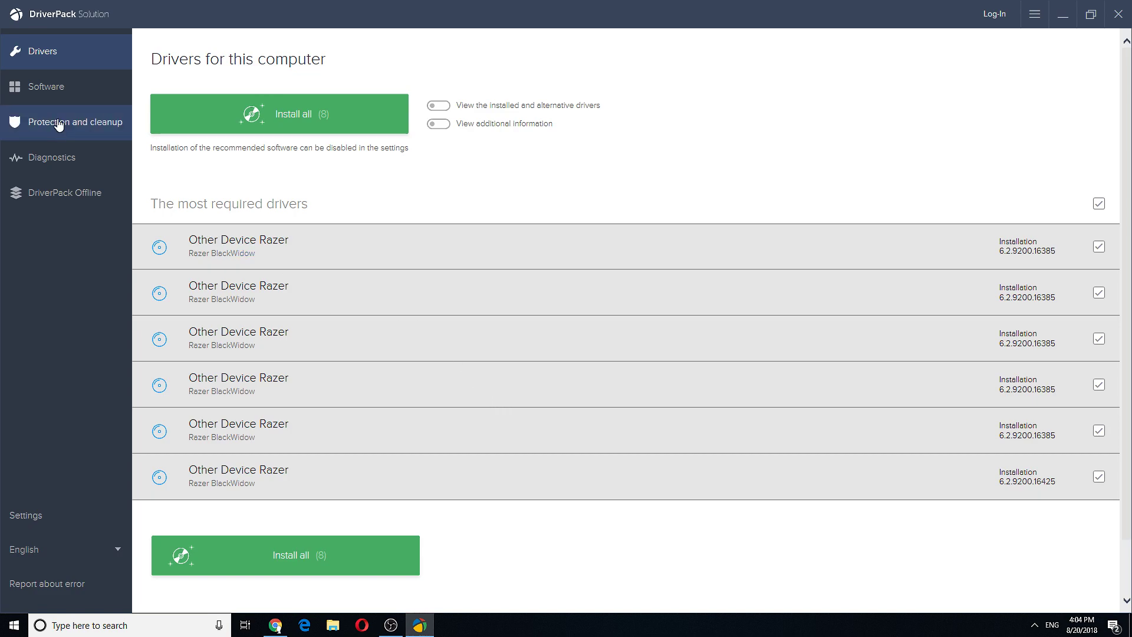
click(54, 88)
click(46, 62)
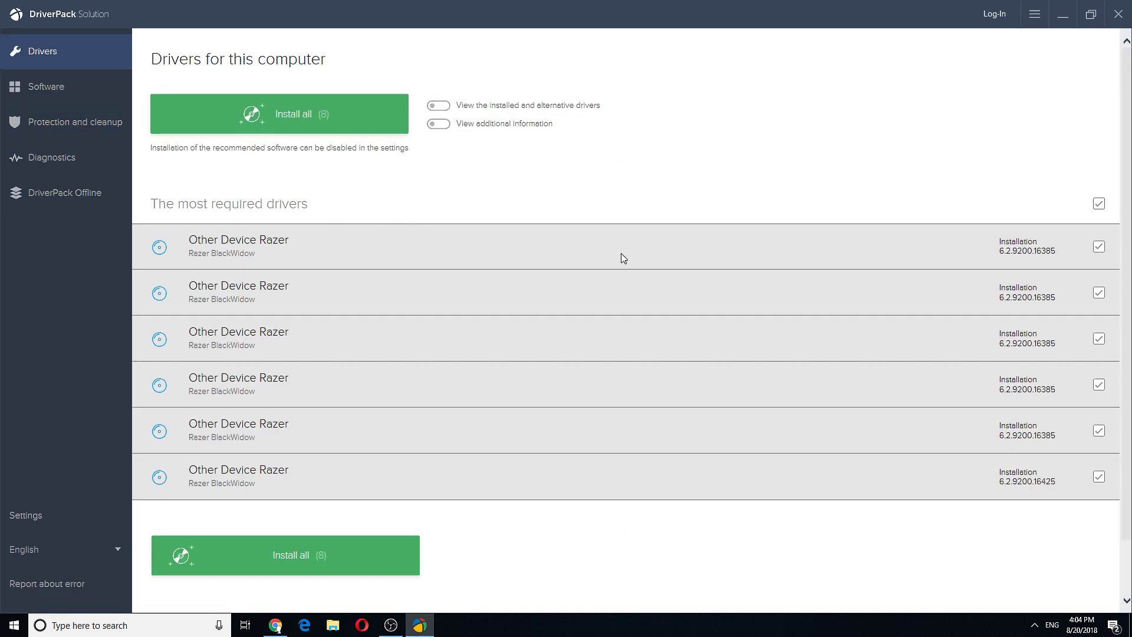
Untick all six Razer BlackWidow drivers in the most required drivers list.
click(1099, 204)
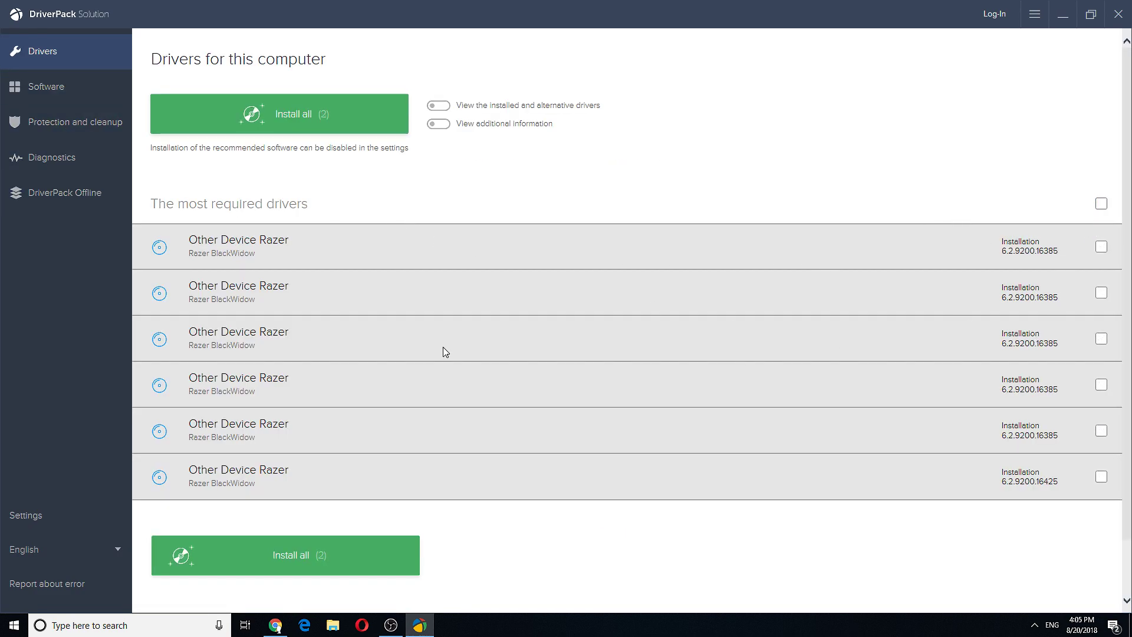
click(76, 87)
click(65, 56)
Decline the Yandex.Browser and Avast Free Antivirus offers on the Software and Protection pages.
click(62, 88)
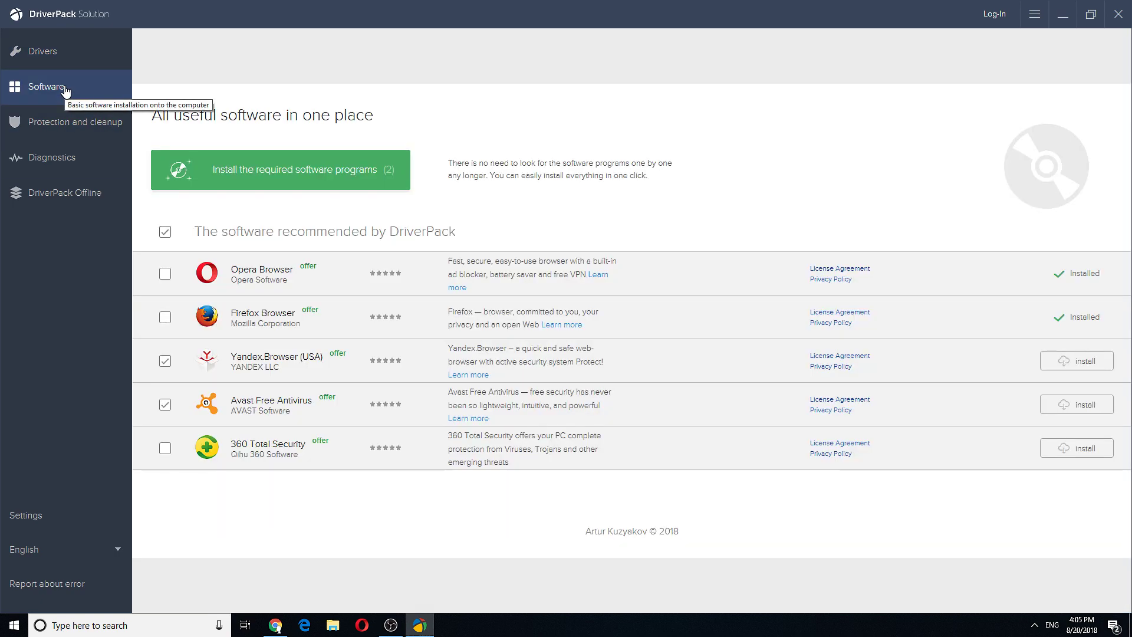
click(172, 369)
click(166, 407)
click(91, 136)
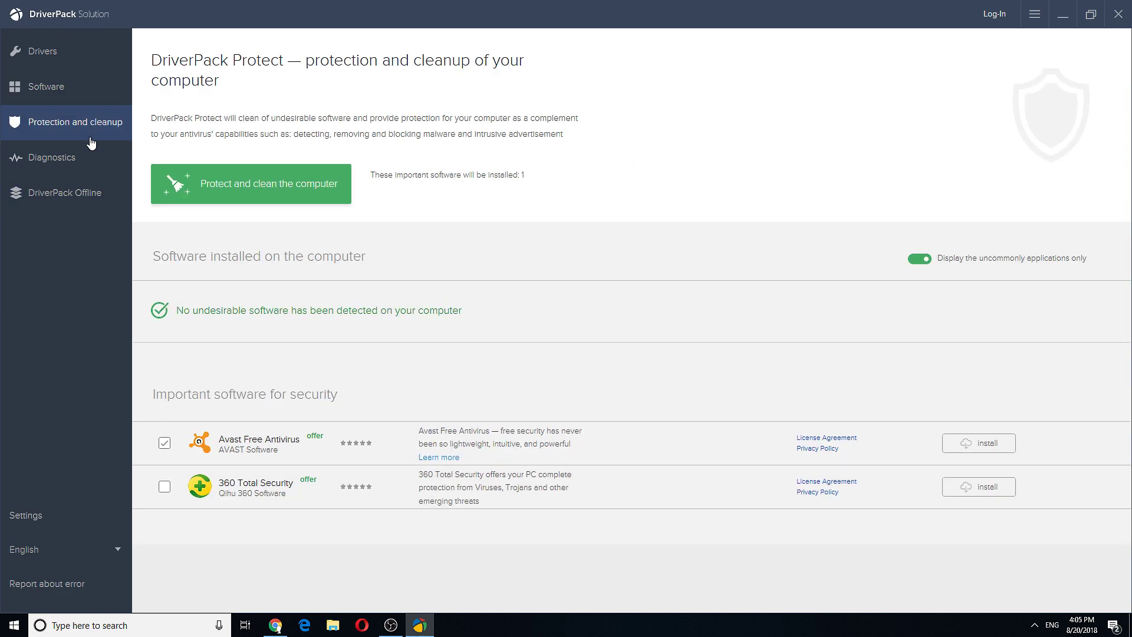
click(164, 443)
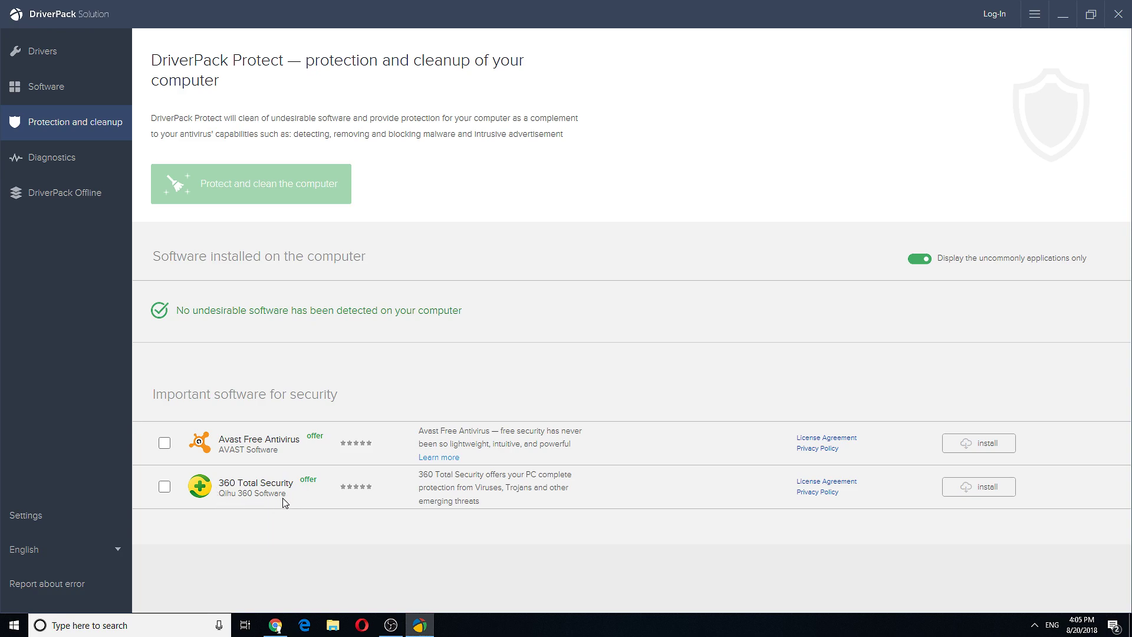
Browse the Diagnostics and DriverPack Offline pages, then return to the drivers list.
click(52, 158)
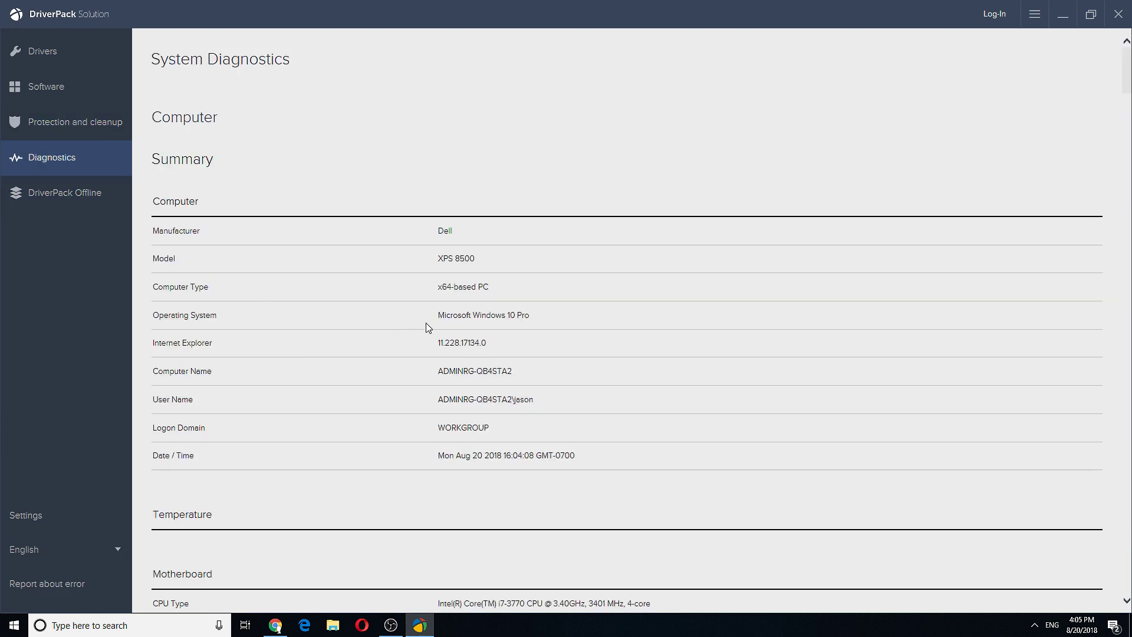
scroll(531, 322, down, 3)
scroll(531, 330, down, 5)
scroll(528, 339, down, 3)
click(64, 195)
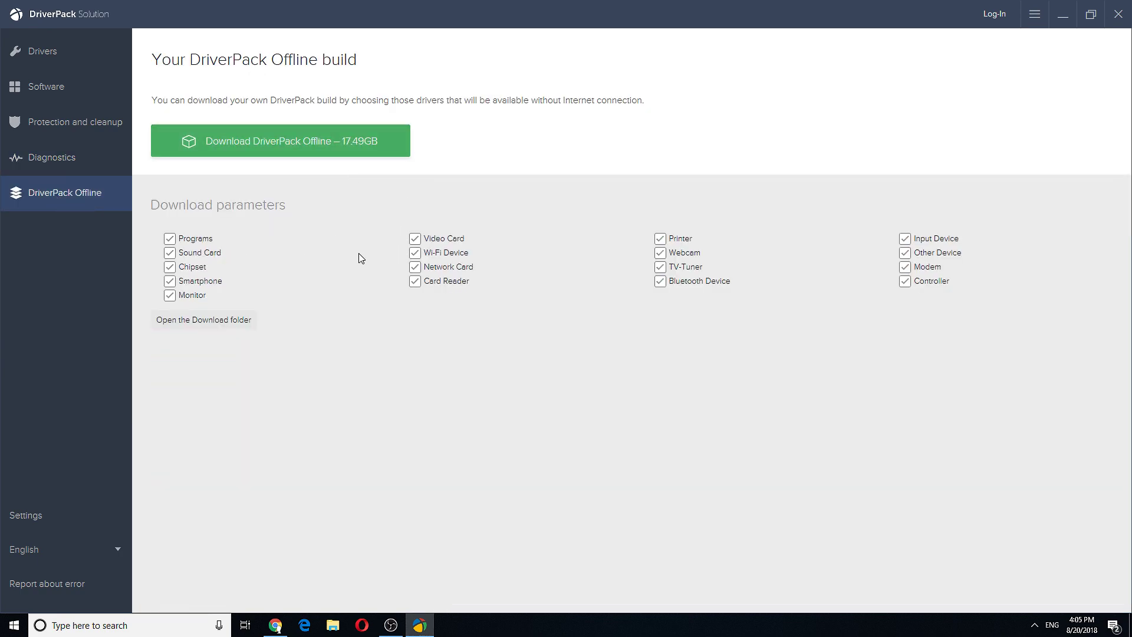
click(100, 52)
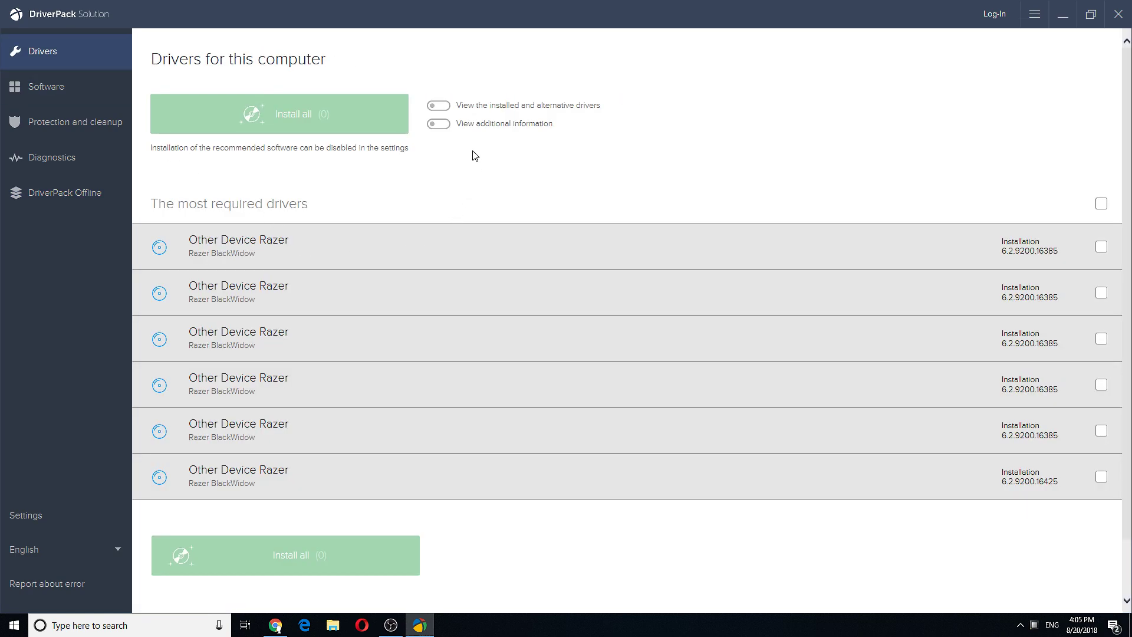
Queue only the first Razer BlackWidow driver and start Install all.
click(443, 112)
click(443, 112)
click(1102, 248)
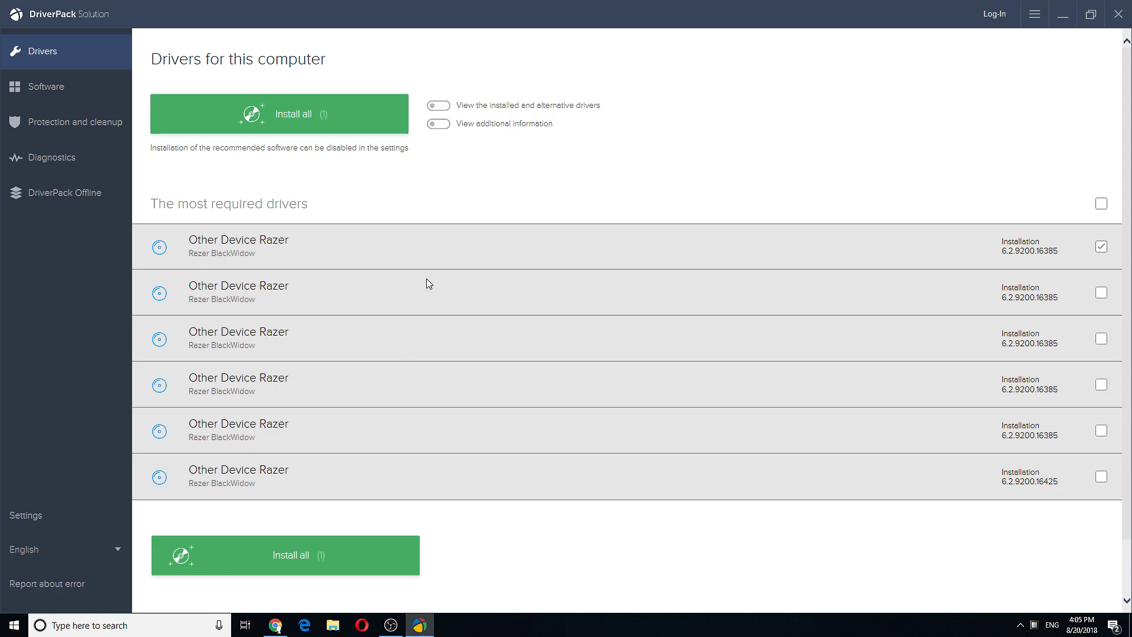
click(97, 123)
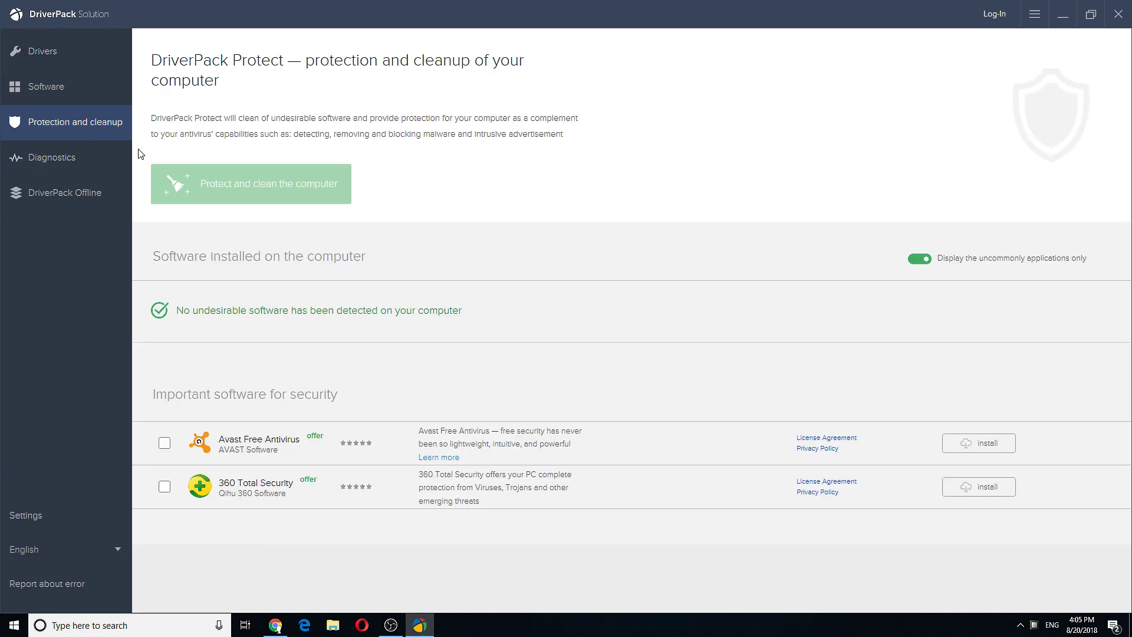
click(53, 51)
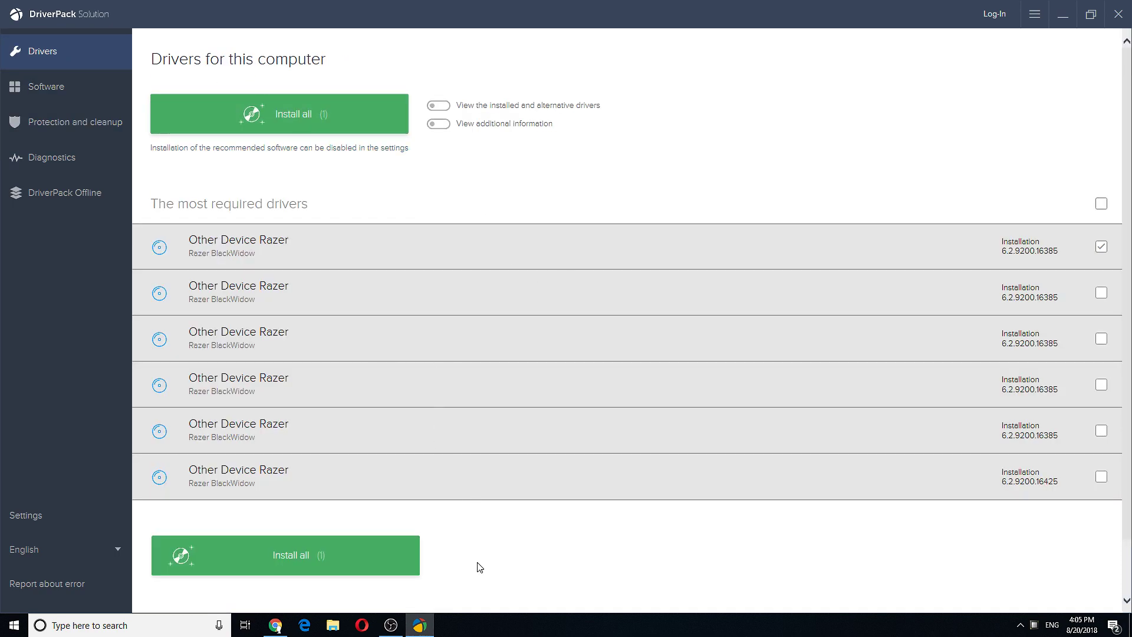
click(358, 561)
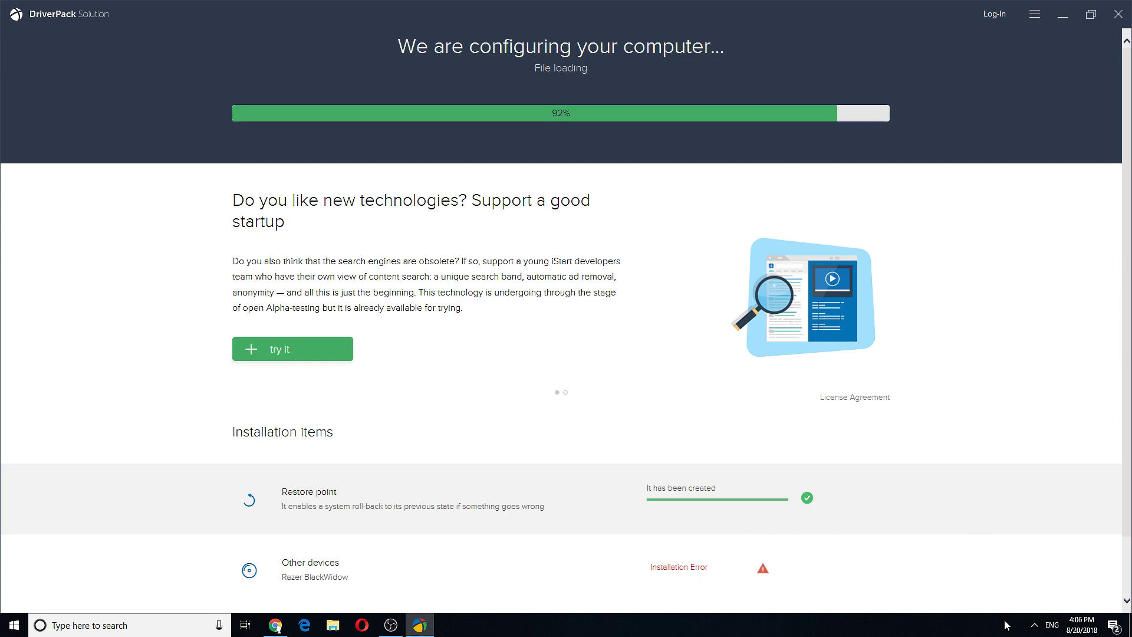
Reveal the hidden taskbar tray icons after the Razer driver install errors.
click(1031, 628)
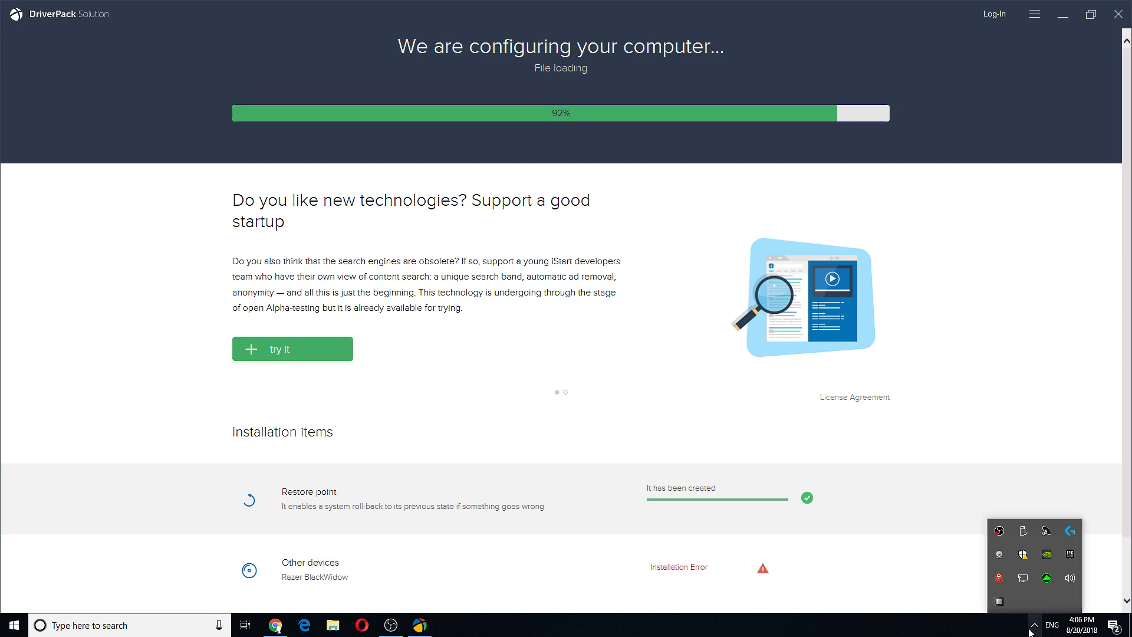
Open Open Hardware Monitor from the tray and scroll through its CPU, GPU, memory and SSD sensors.
double_click(1000, 599)
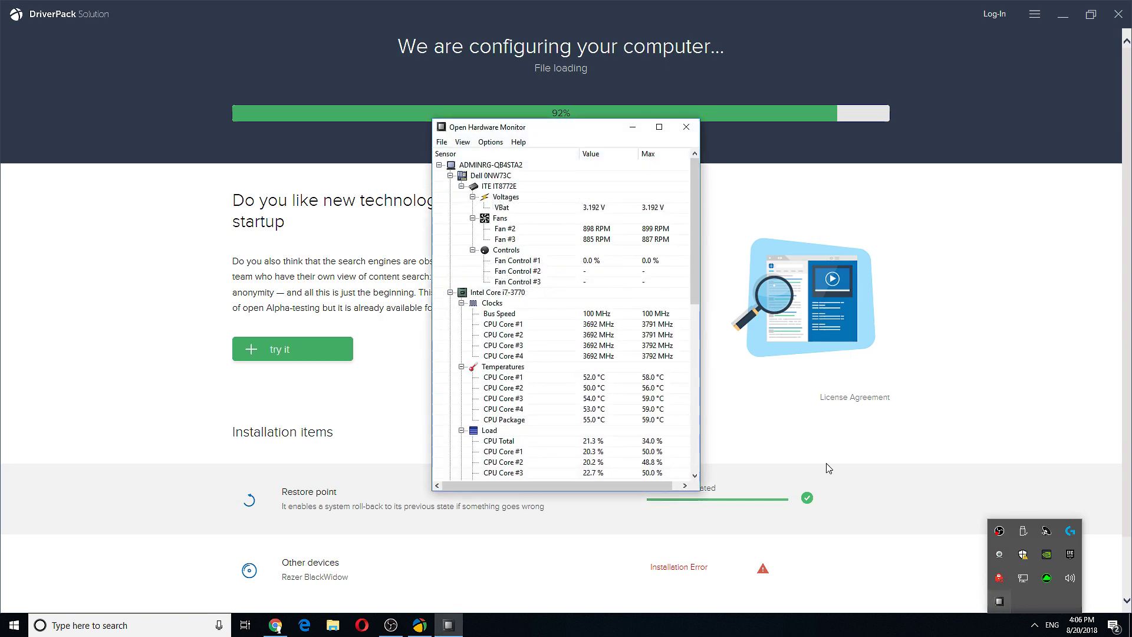
mouse_move(698, 255)
mouse_down()
mouse_move(696, 347)
mouse_move(715, 248)
mouse_up()
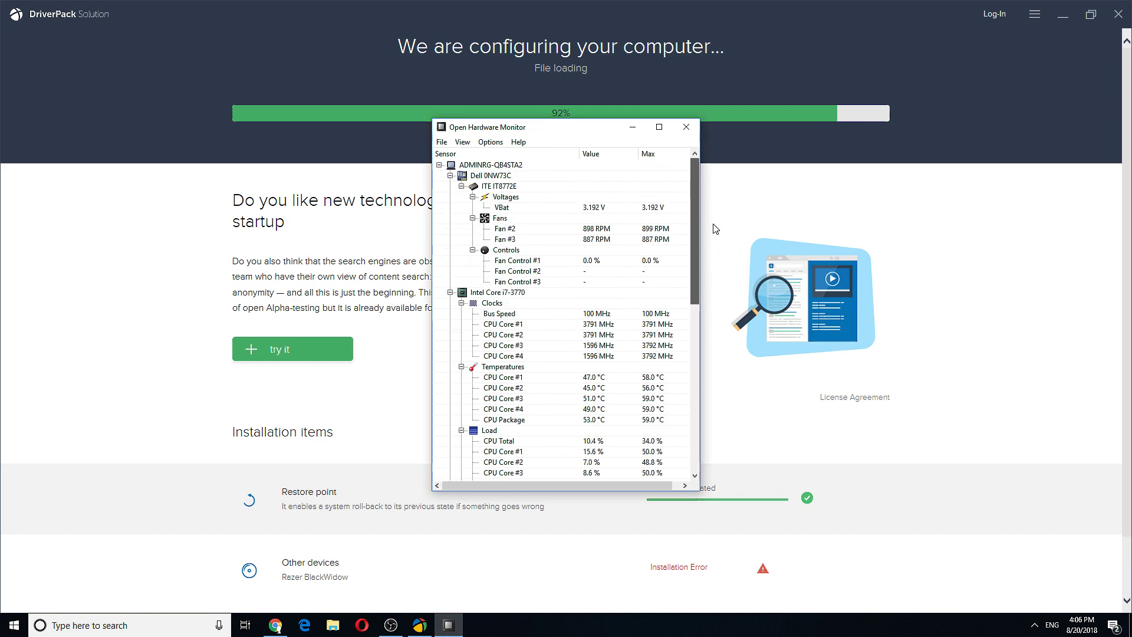
drag(714, 229, 695, 424)
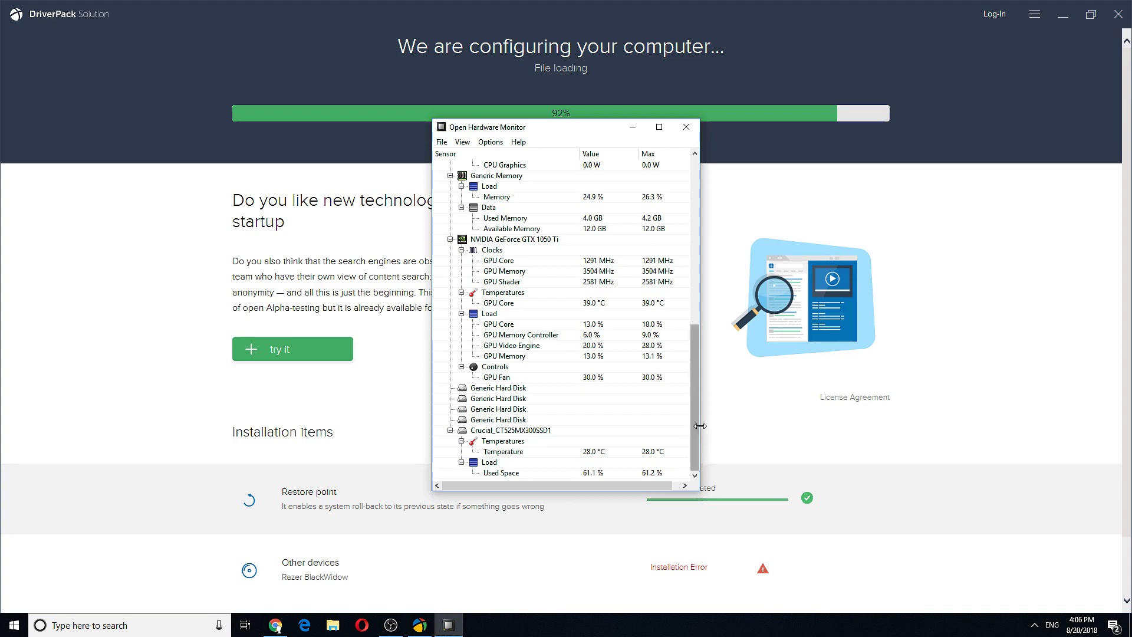
drag(700, 383, 700, 384)
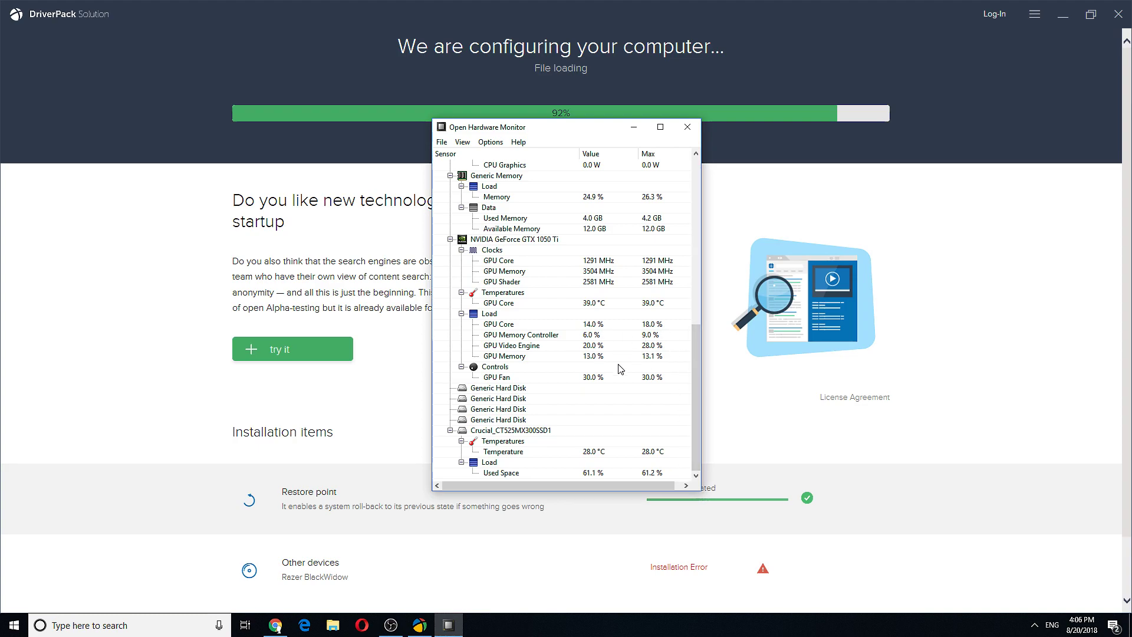
drag(696, 366, 697, 325)
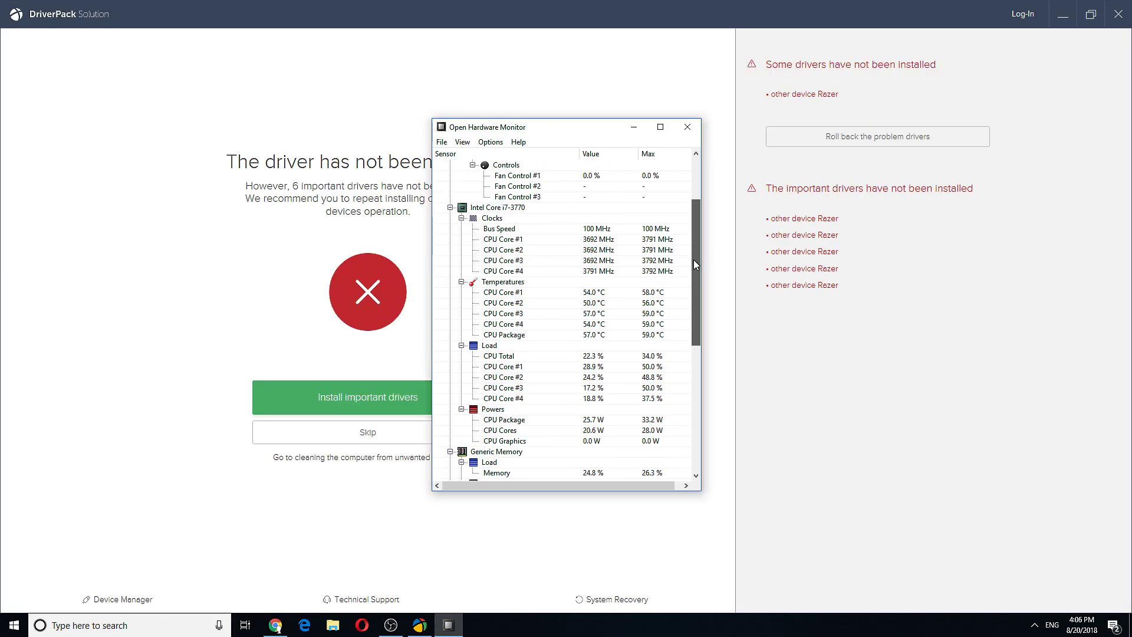
Go to DriverPack's Protection and cleanup page and untick Avast Free Antivirus.
drag(695, 264, 695, 240)
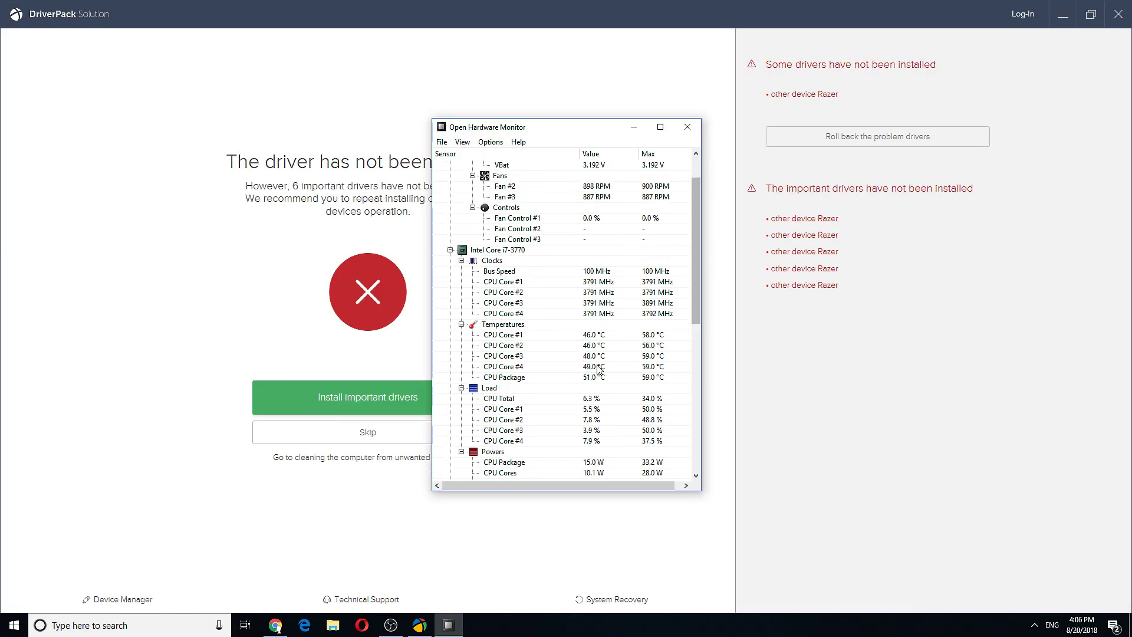
click(372, 434)
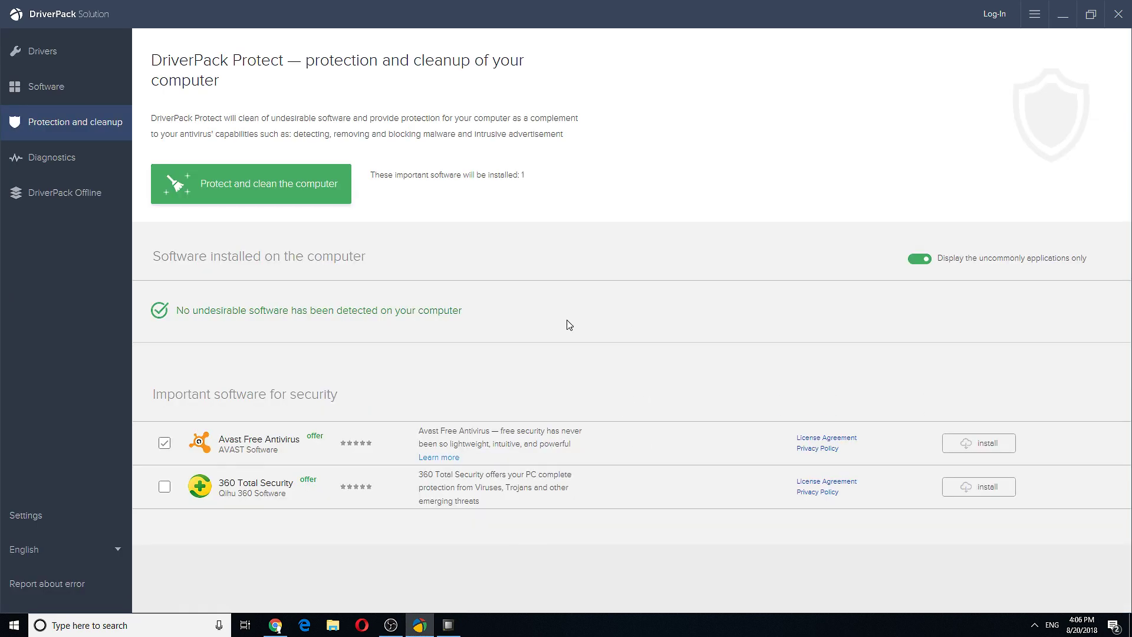
click(164, 443)
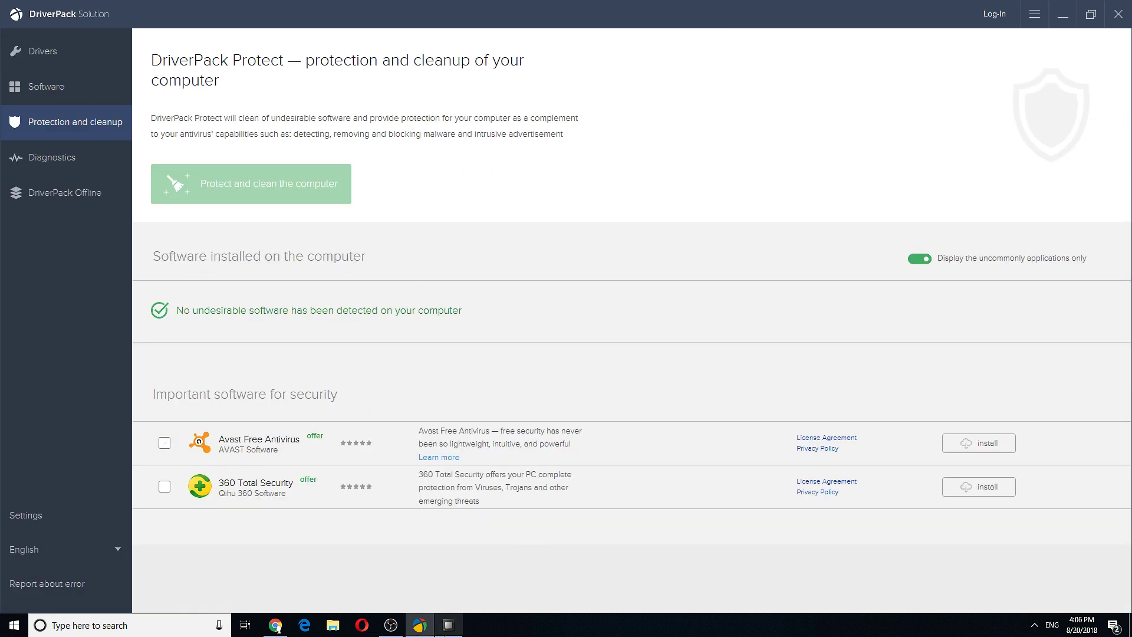